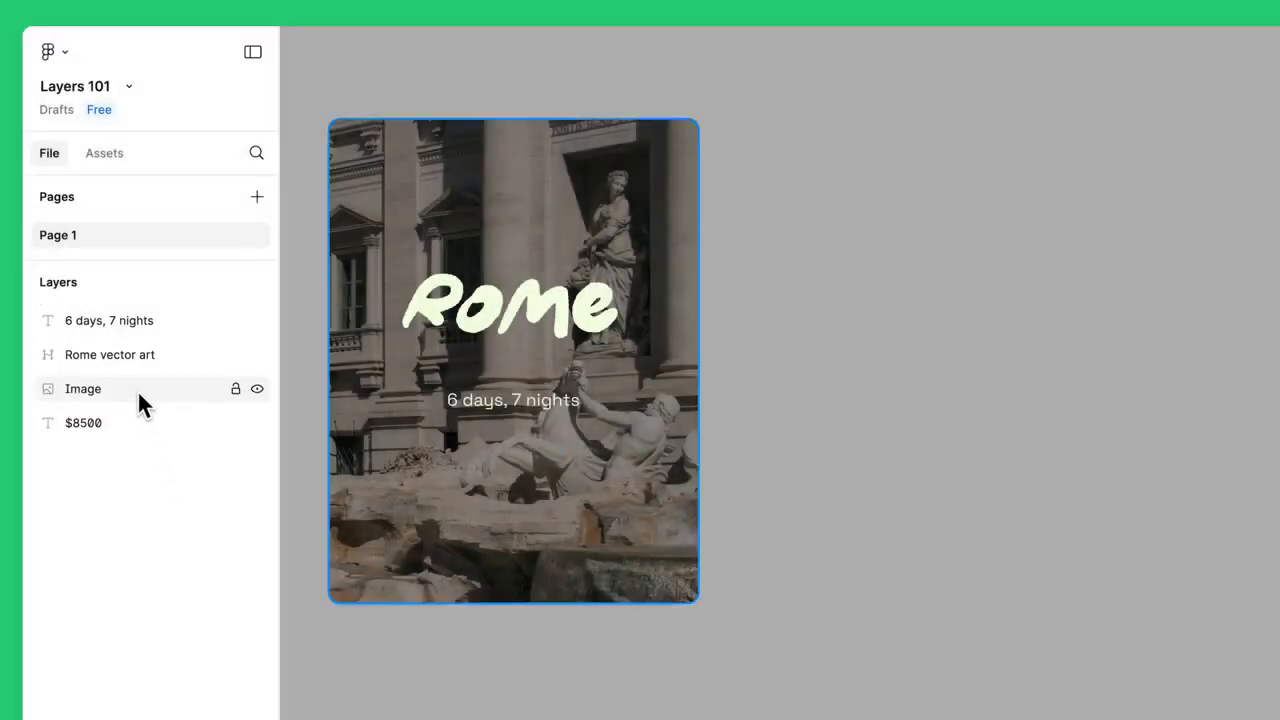
# - Select the Image layer and then the $8500 text layer in the layers list to inspect them
pyautogui.click(137, 398)
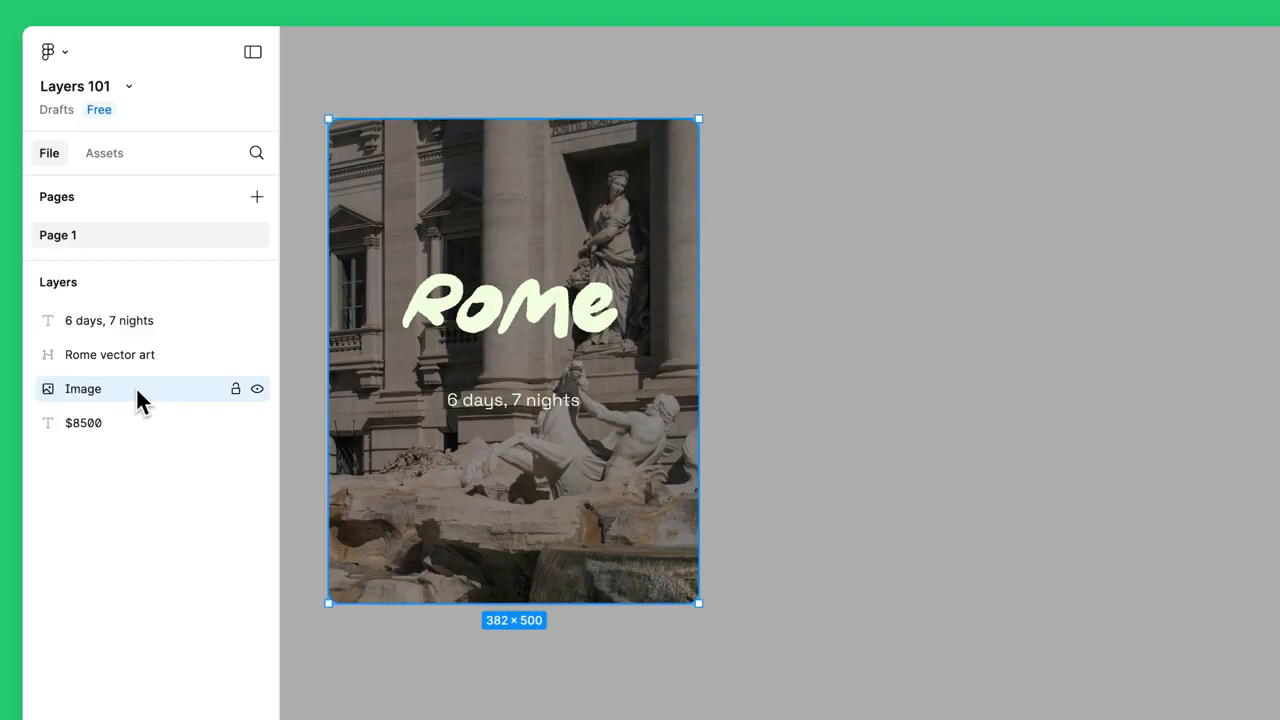
pyautogui.click(155, 487)
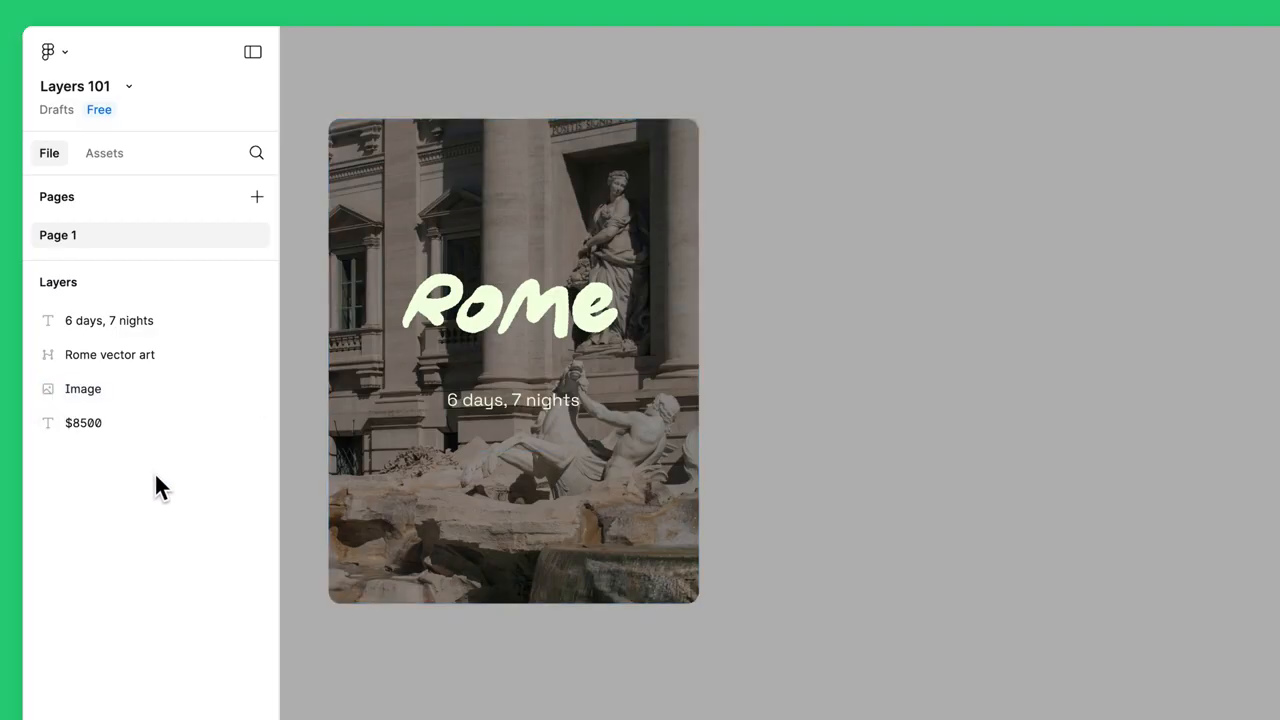
pyautogui.click(162, 389)
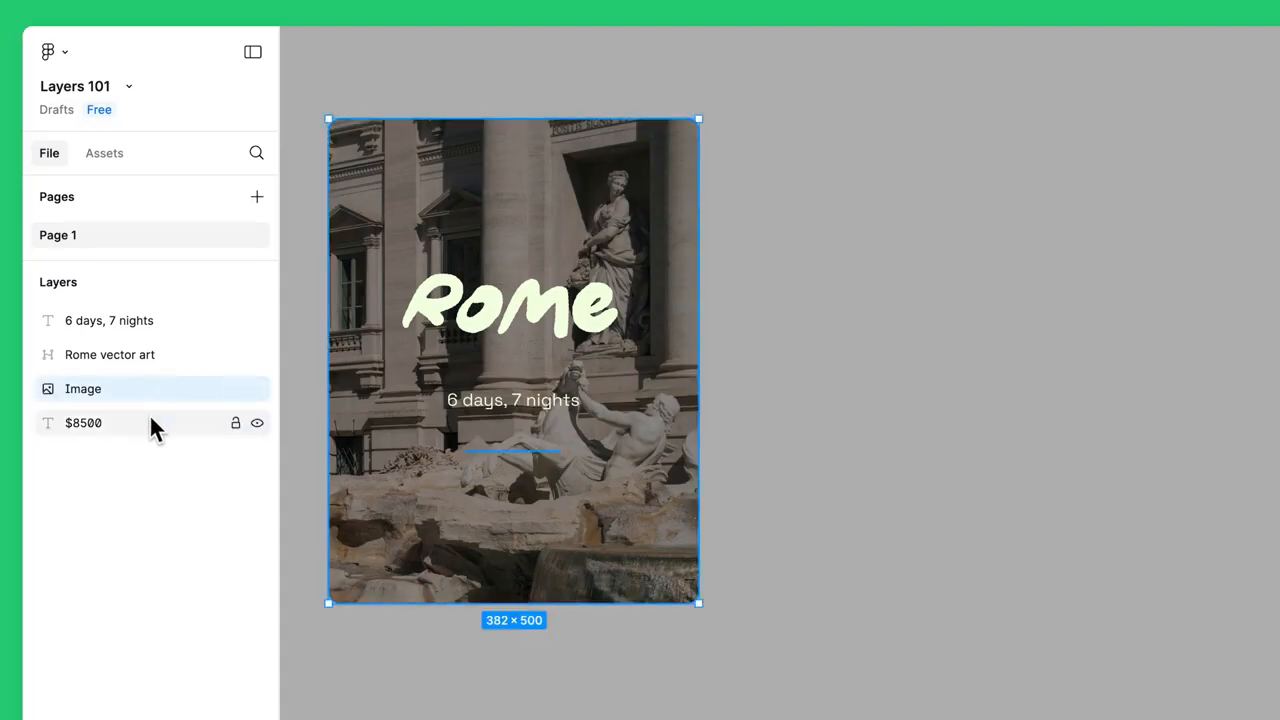
pyautogui.click(150, 426)
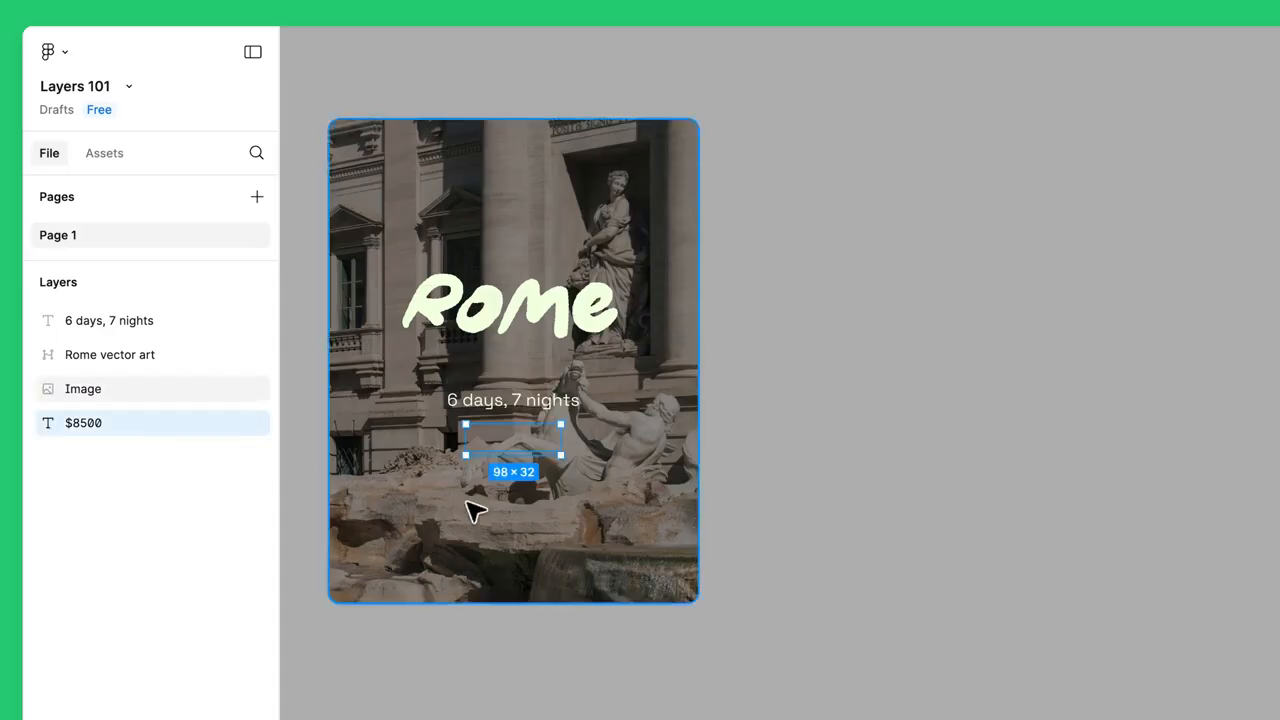
# - Try moving the photo to the right on the canvas, then undo the move
pyautogui.click(607, 499)
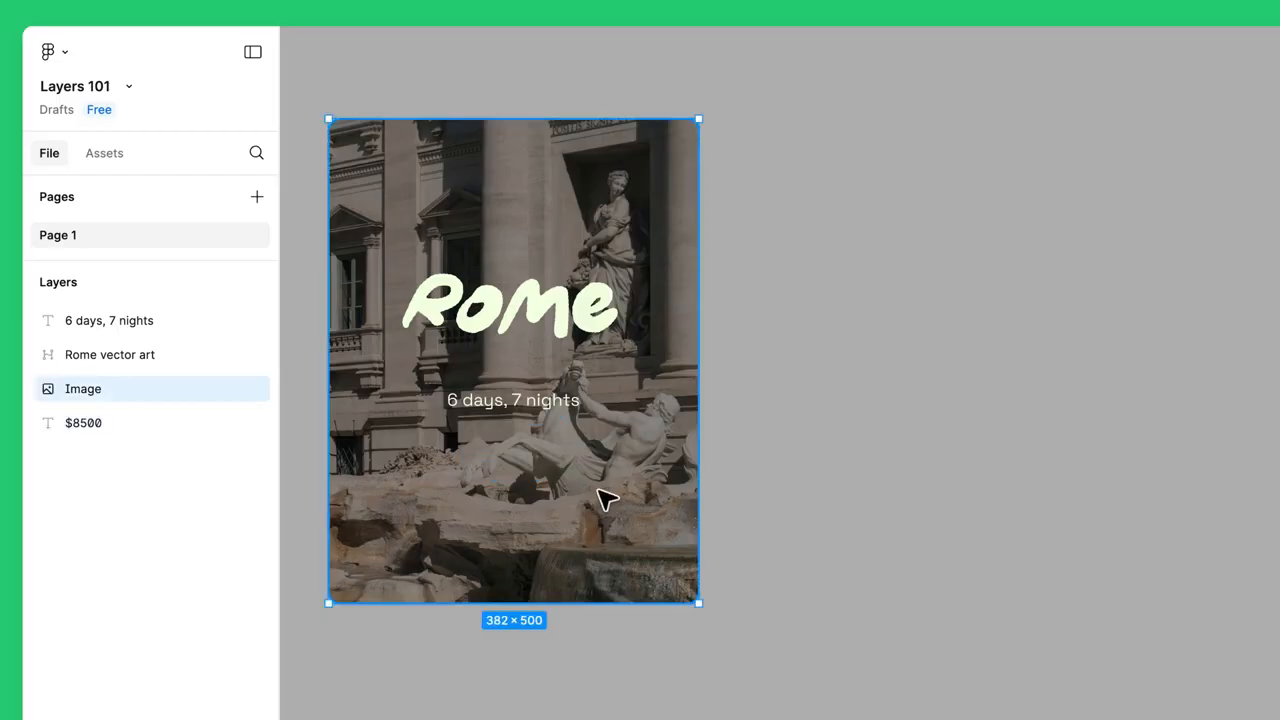
pyautogui.moveTo(600, 497); pyautogui.dragTo(945, 497)
pyautogui.hotkey('ctrl', 'z')
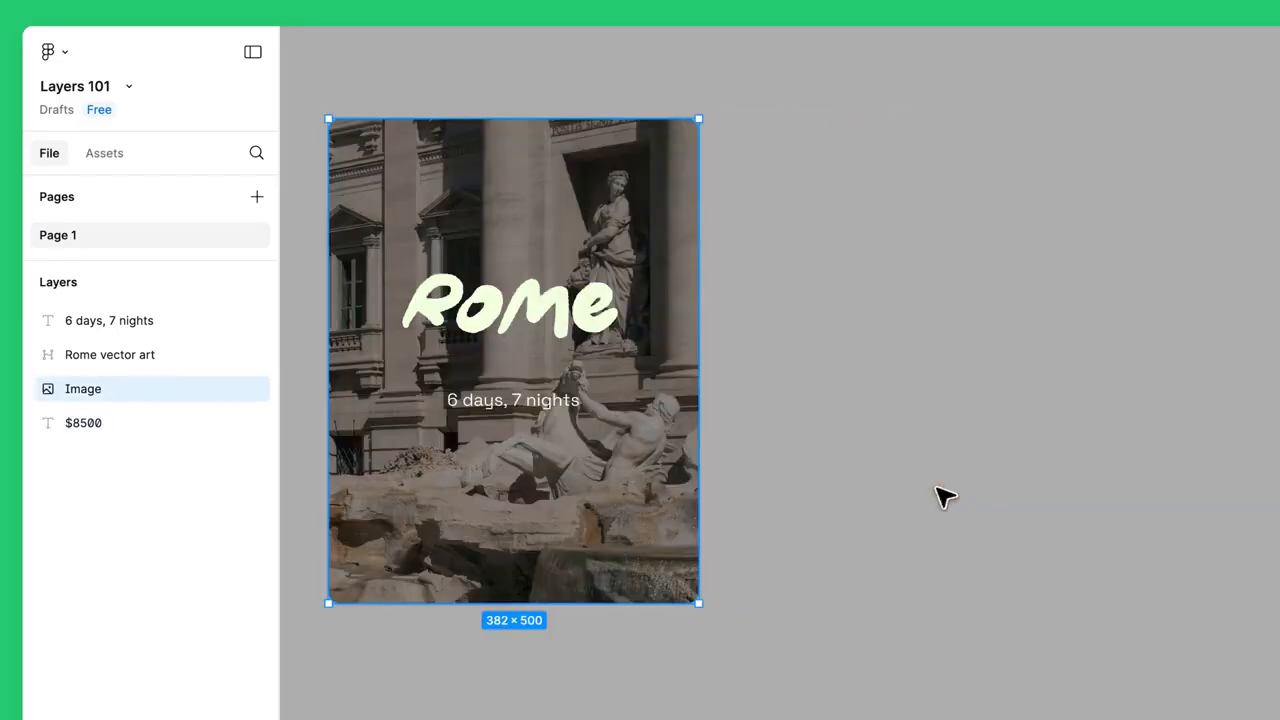
# - Reorder the $8500 text layer above the Image layer so the price shows on the card
pyautogui.click(210, 428)
pyautogui.moveTo(209, 422); pyautogui.dragTo(211, 375)
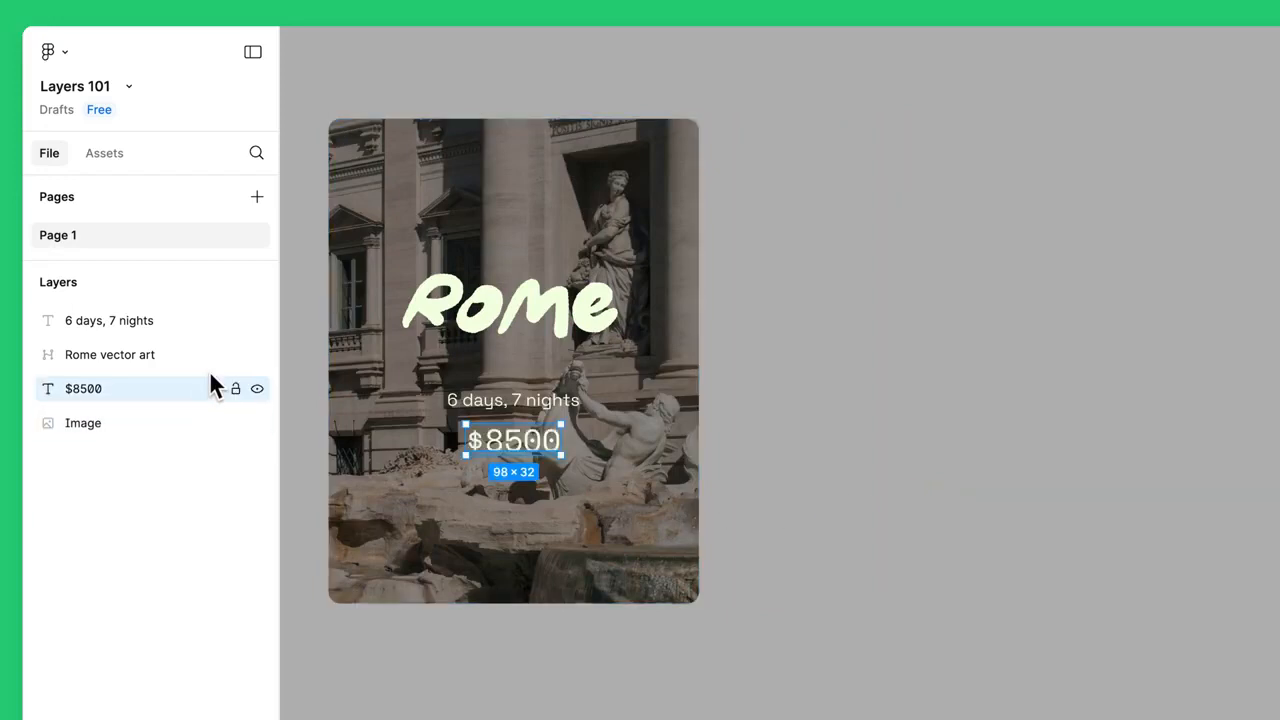
pyautogui.click(400, 505)
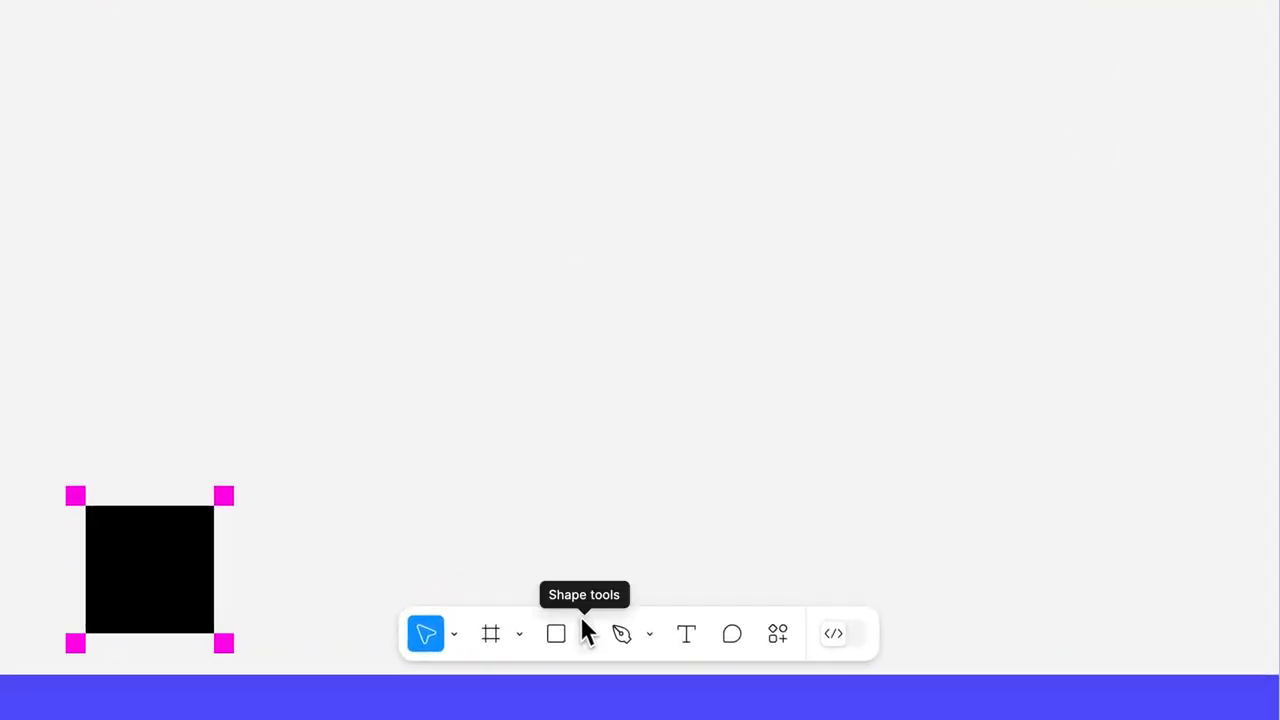
# - Place a new ellipse on the canvas using the Ellipse shape tool
pyautogui.click(582, 625)
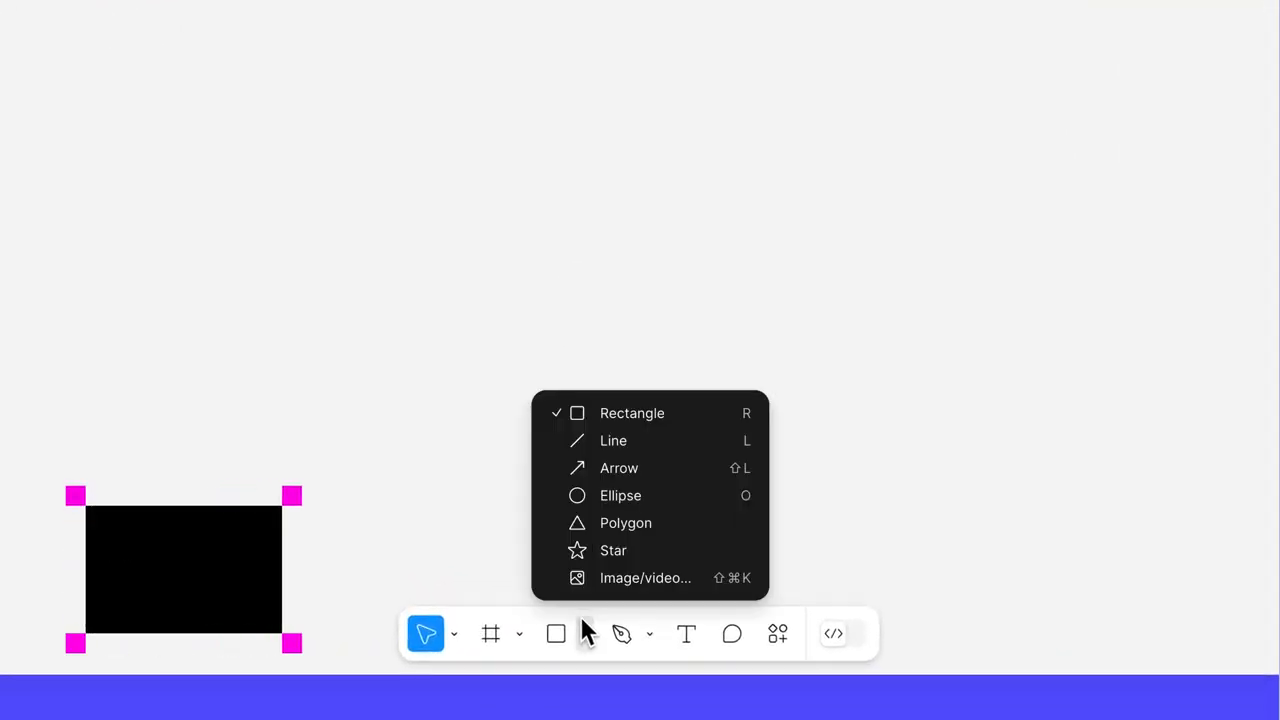
pyautogui.click(665, 497)
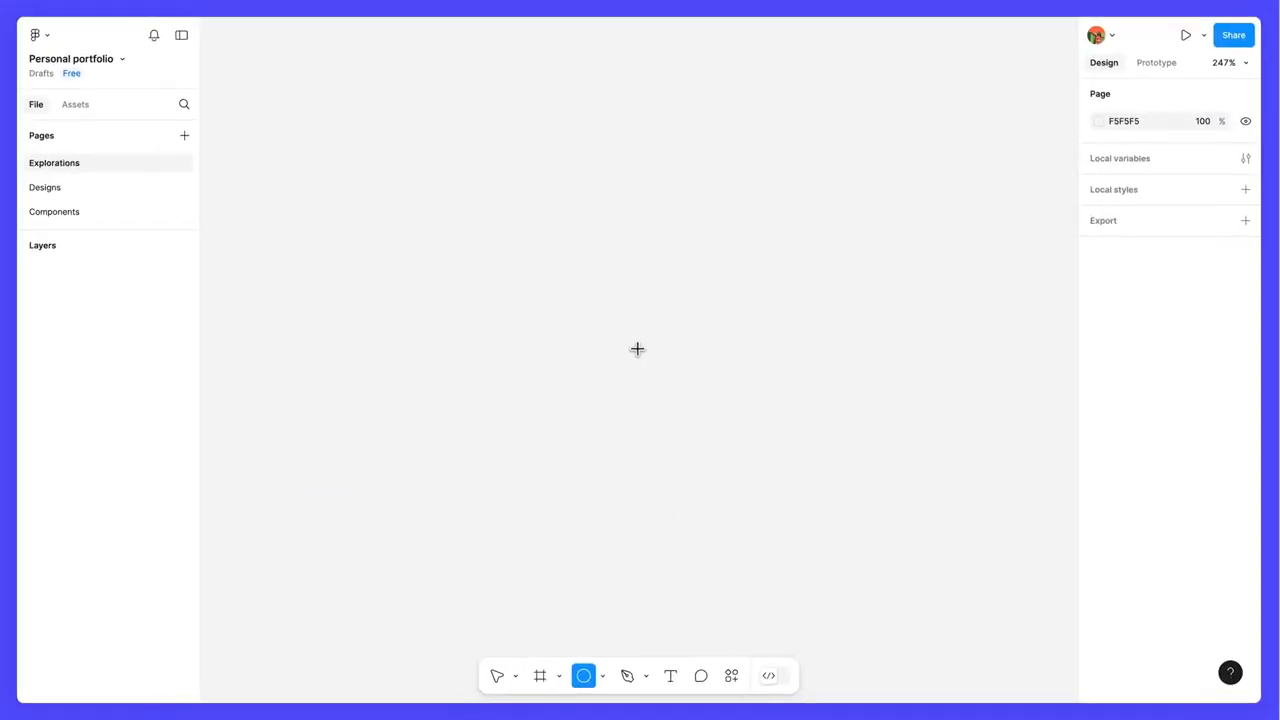
pyautogui.click(638, 289)
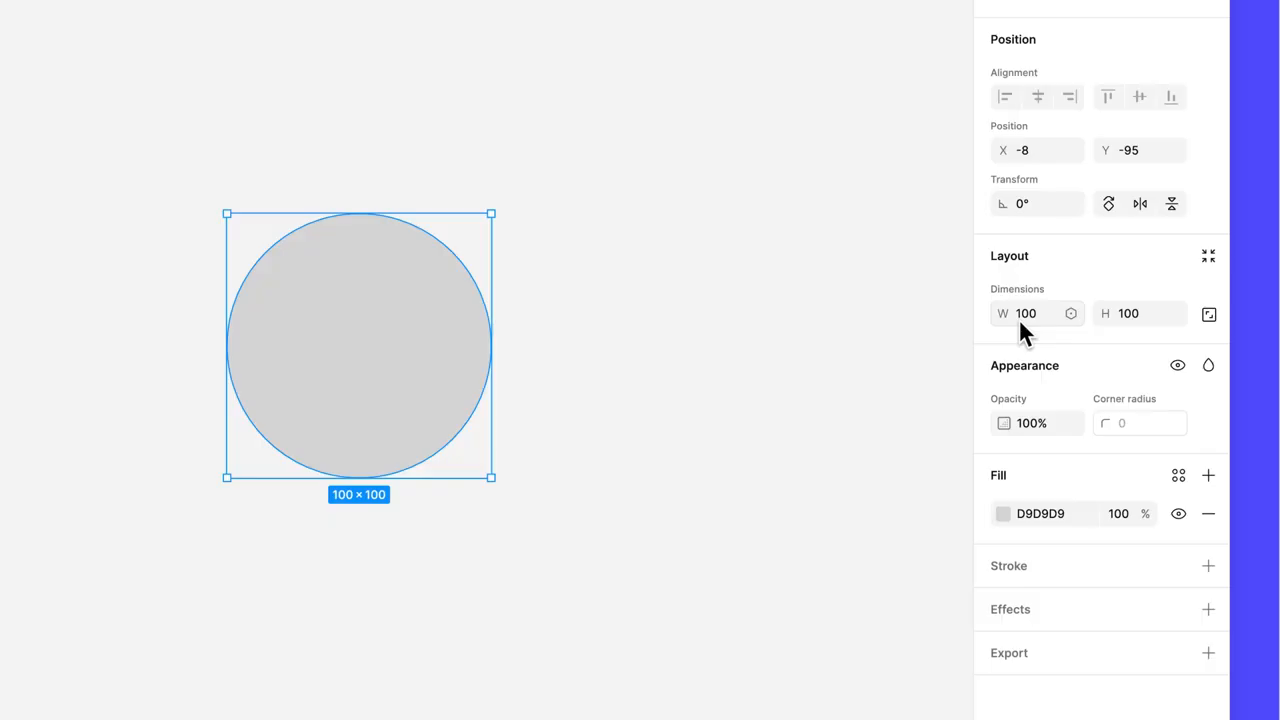
# - Set the ellipse's width and height to 90
pyautogui.click(1035, 316)
pyautogui.write('90')
pyautogui.click(1150, 316)
pyautogui.write('90')
pyautogui.press('Return')
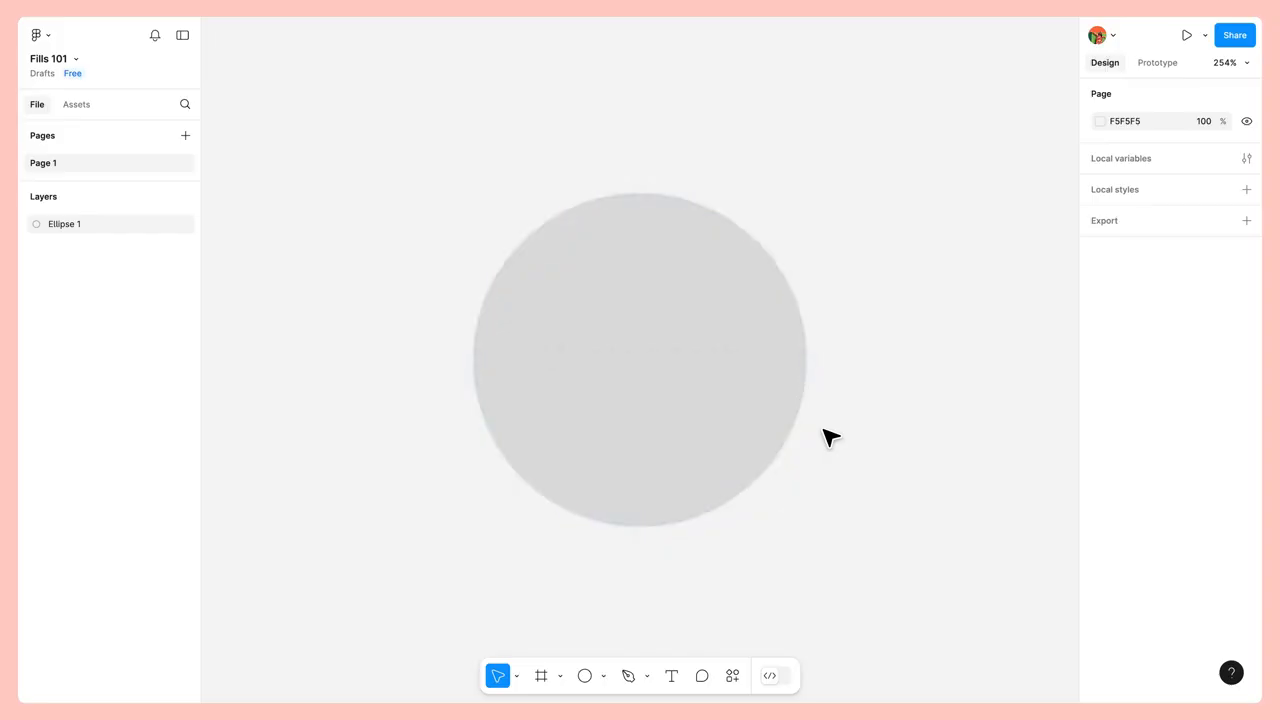
# - Select the image-filled ellipse, add a second fill layer above the image and switch it to a linear gradient
pyautogui.click(729, 394)
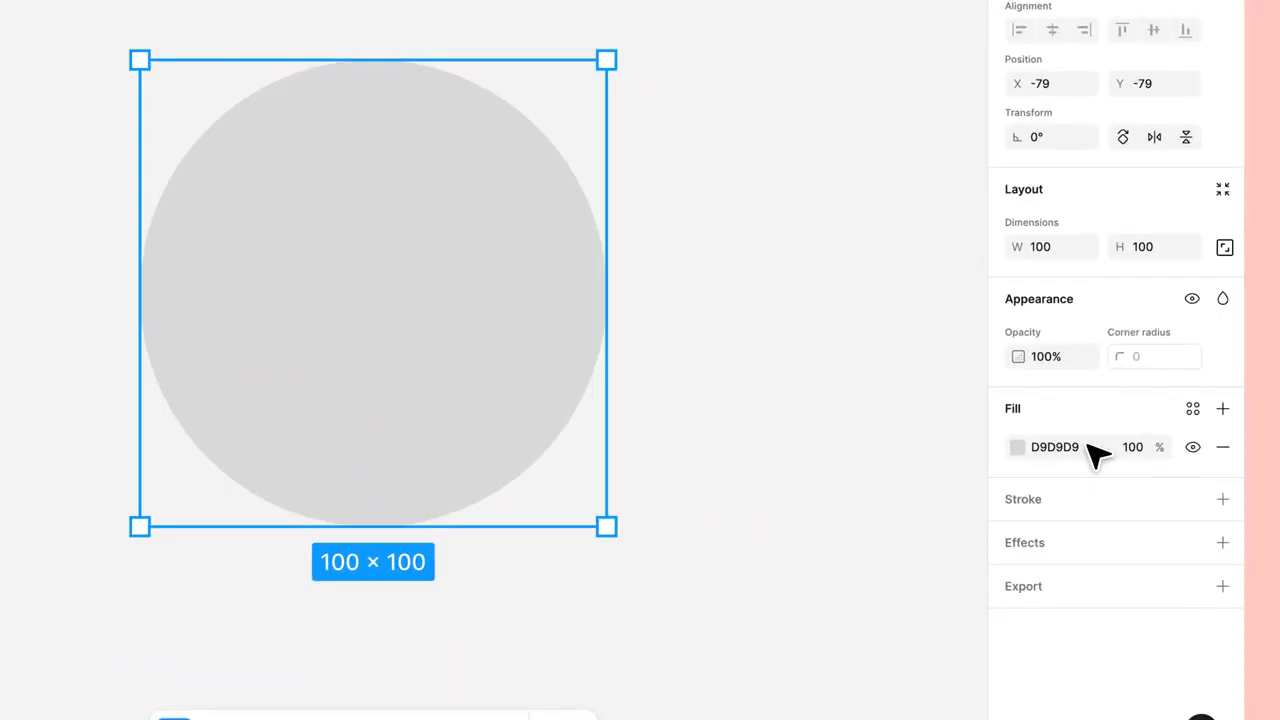
pyautogui.click(1018, 447)
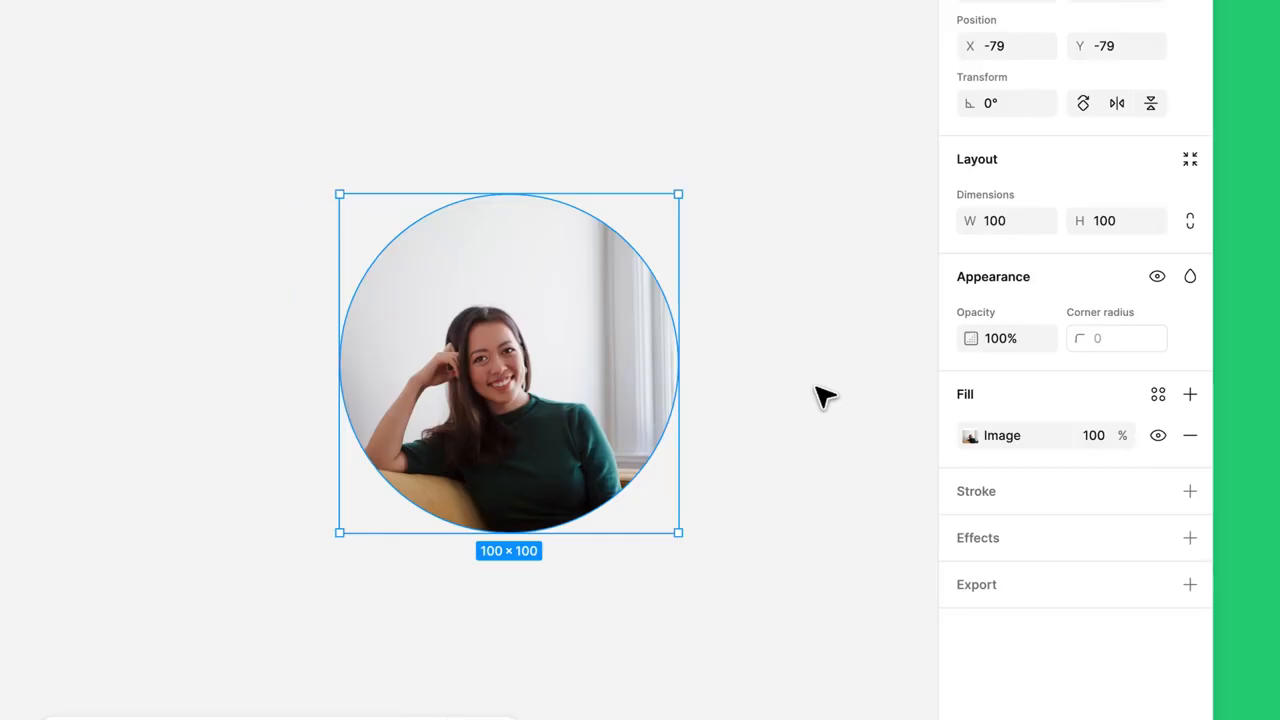
pyautogui.click(1193, 396)
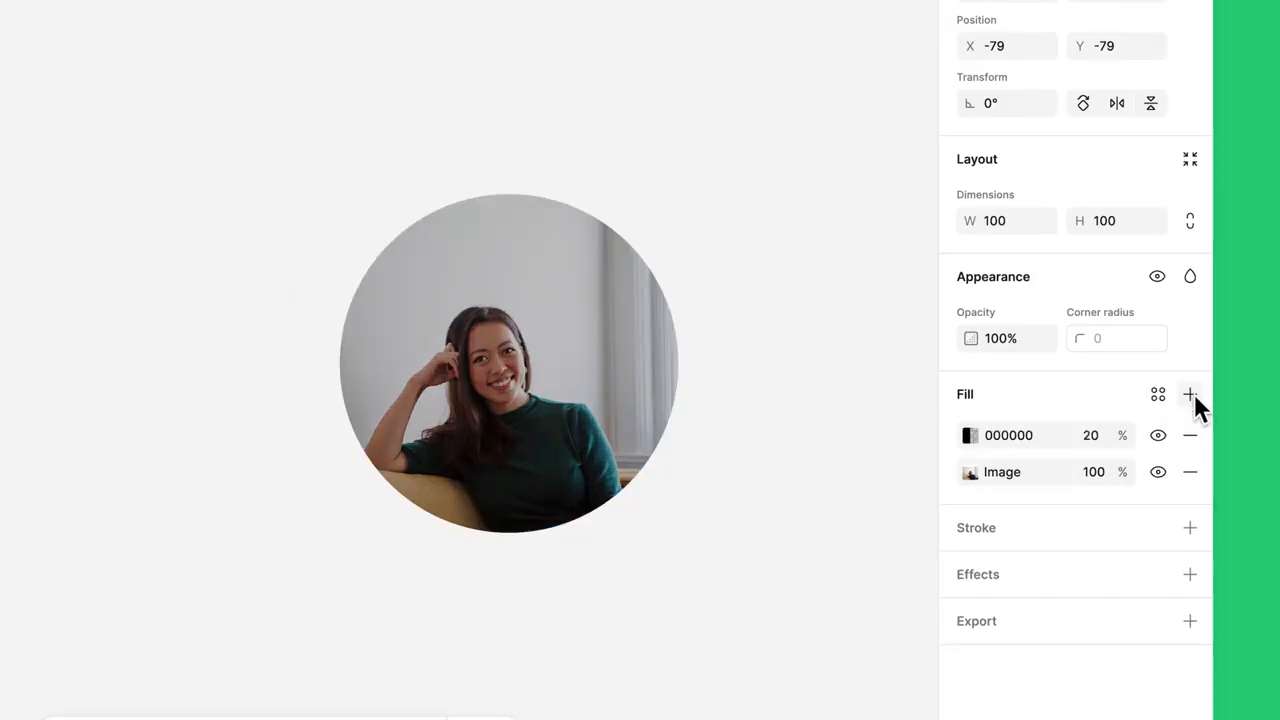
pyautogui.click(970, 434)
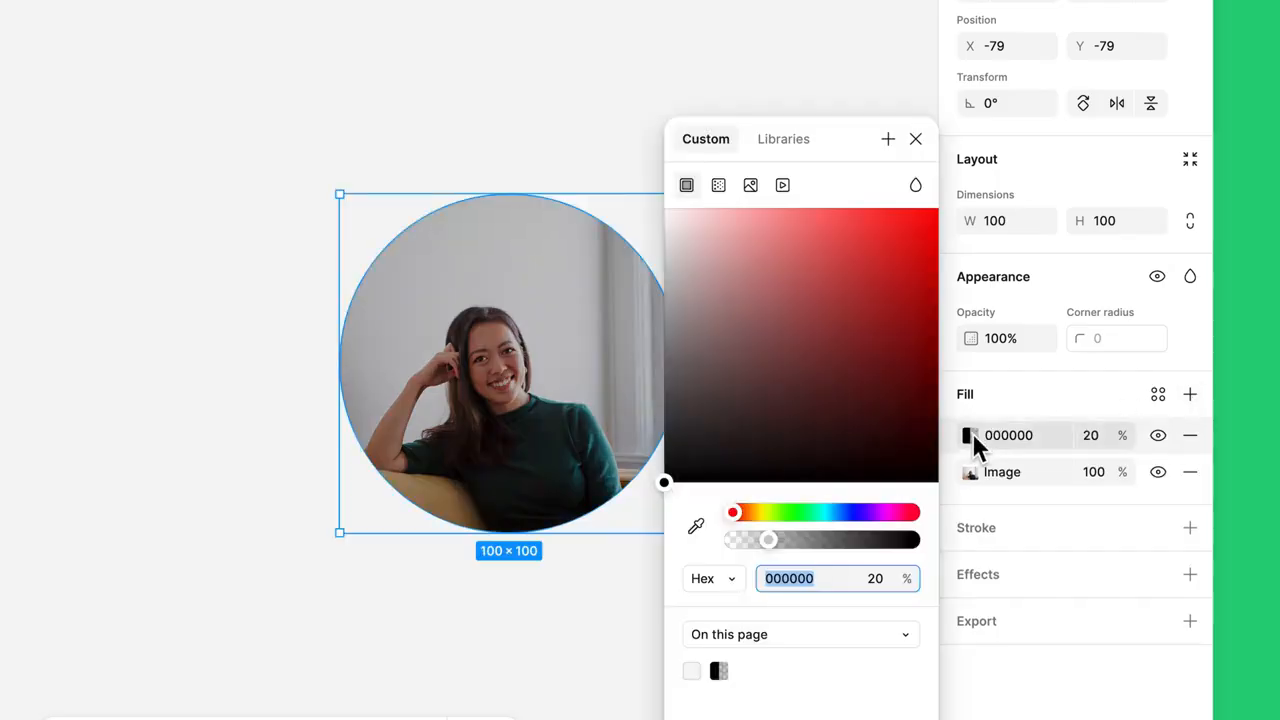
pyautogui.click(720, 185)
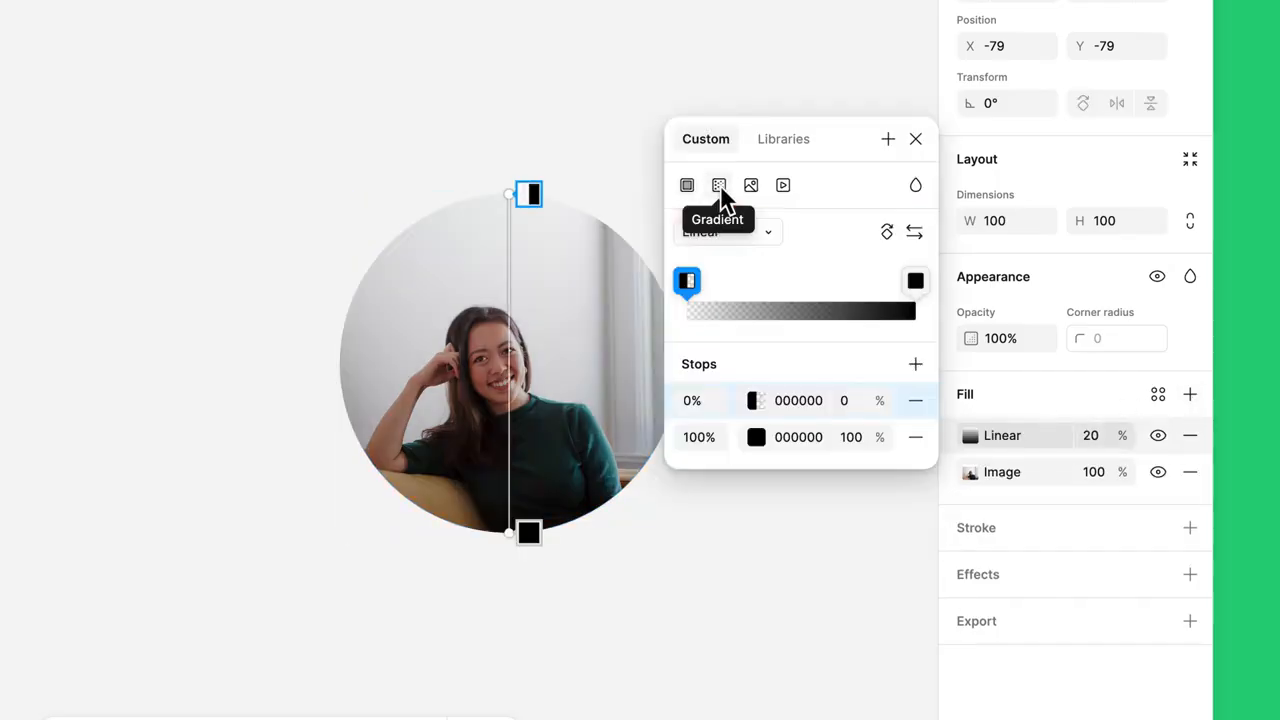
# - Set the gradient's 100% stop color to green
pyautogui.click(815, 436)
pyautogui.write('green')
pyautogui.press('Return')
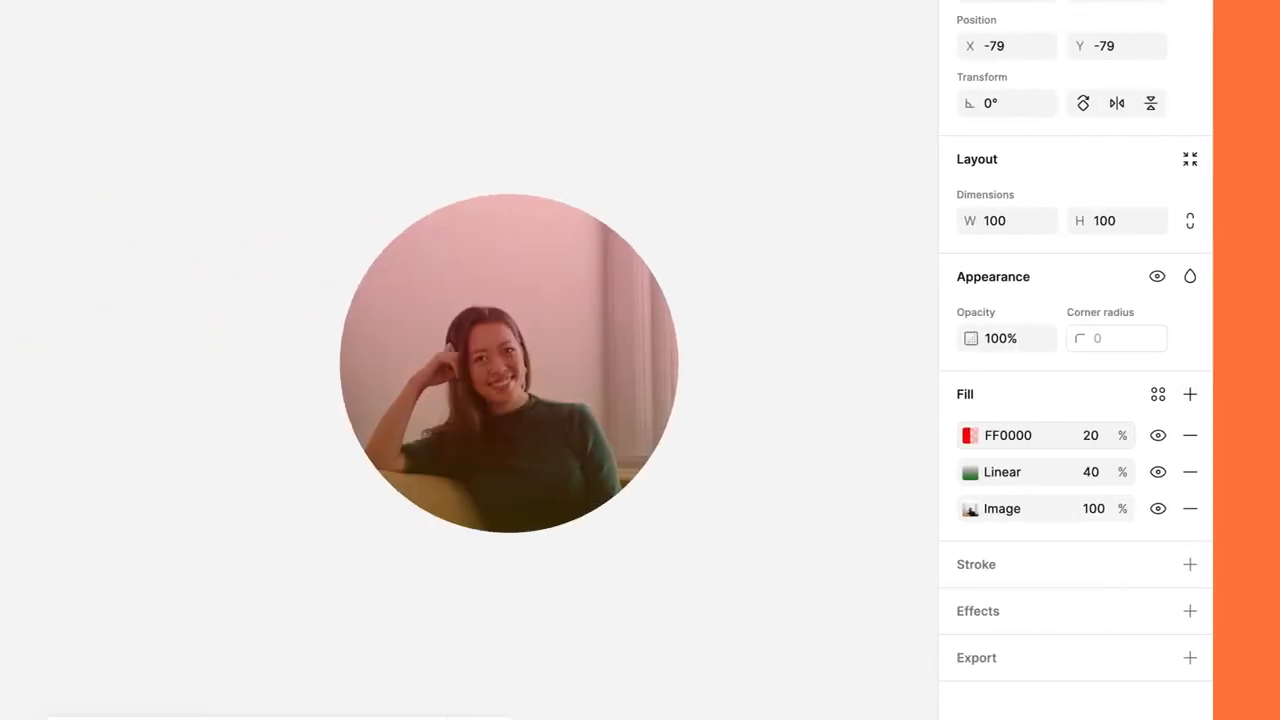
# - Move the red FF0000 fill below the Linear gradient fill, then remove the red fill
pyautogui.moveTo(950, 437); pyautogui.dragTo(951, 482)
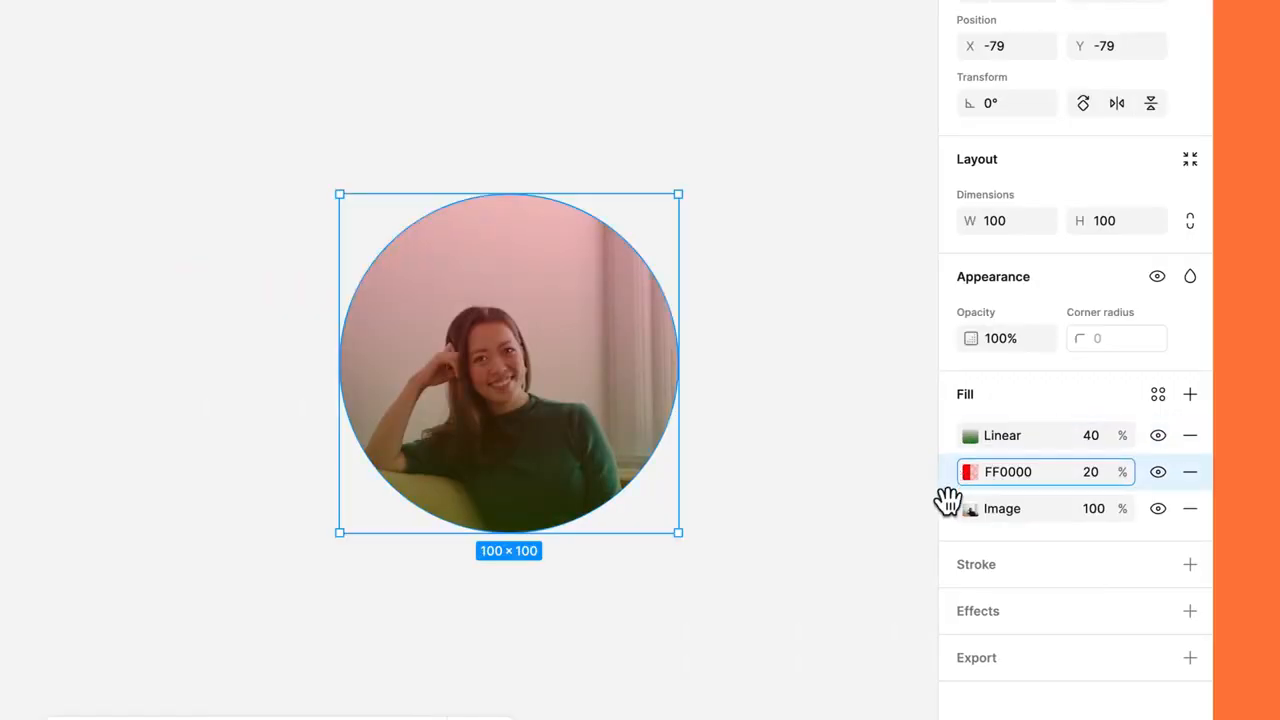
pyautogui.click(1191, 471)
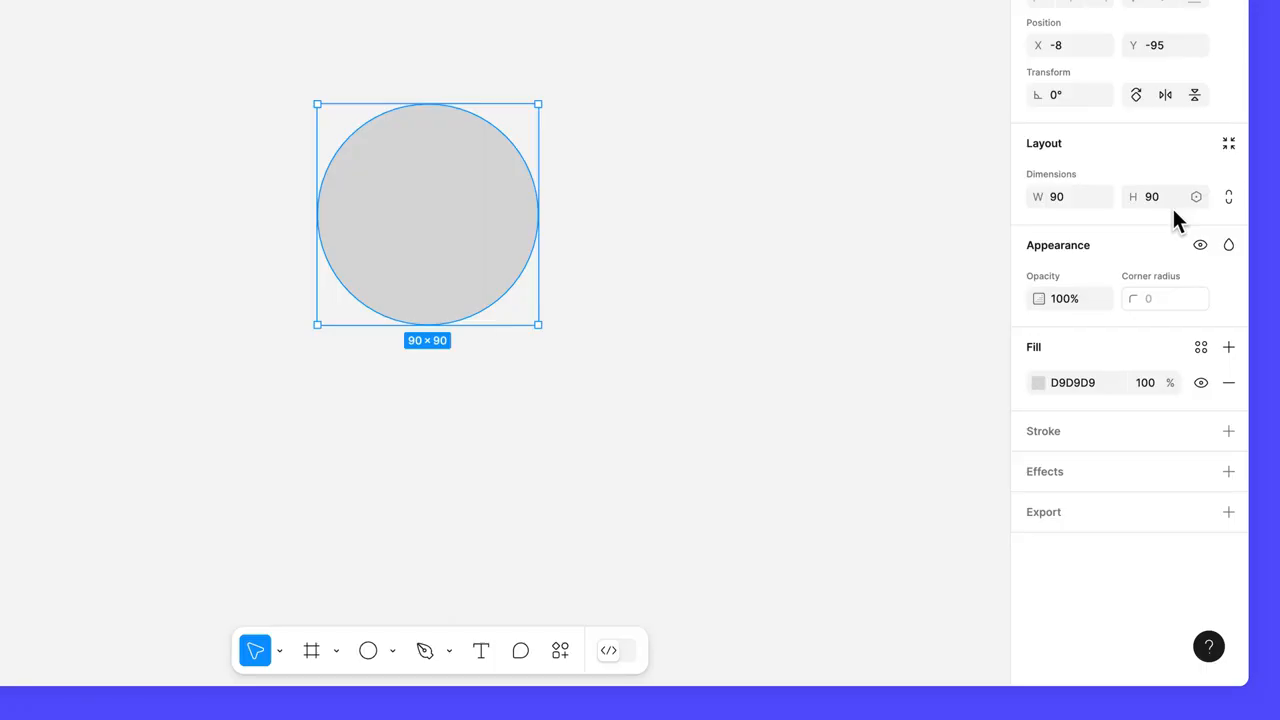
# - Change the ellipse's fill to an image, uploading photo.JPG from the computer
pyautogui.click(1037, 383)
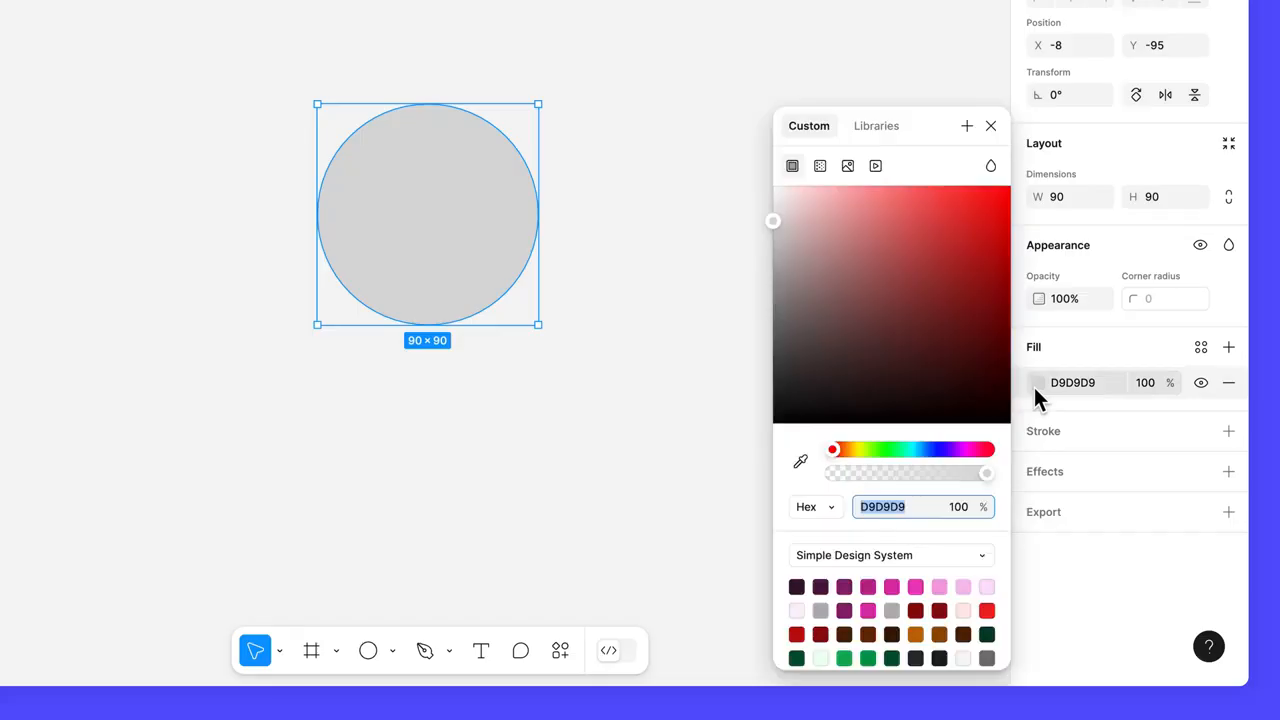
pyautogui.click(849, 166)
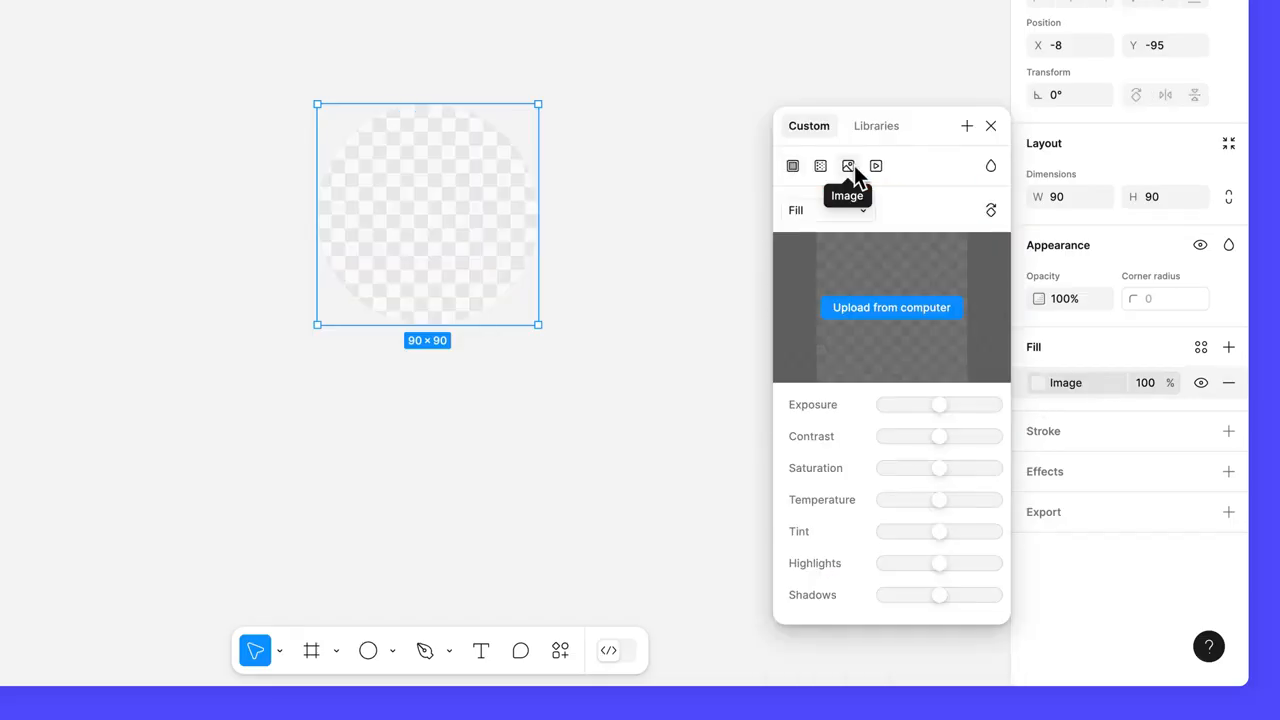
pyautogui.click(921, 316)
pyautogui.click(431, 117)
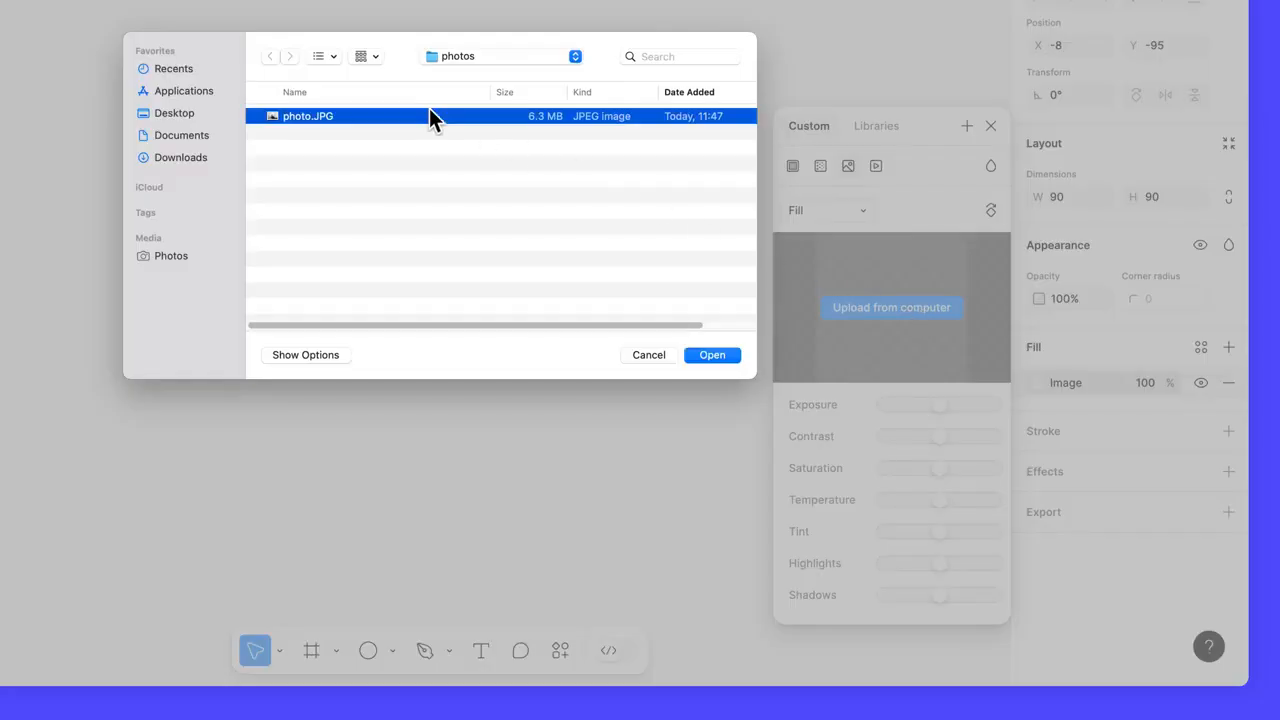
pyautogui.click(711, 355)
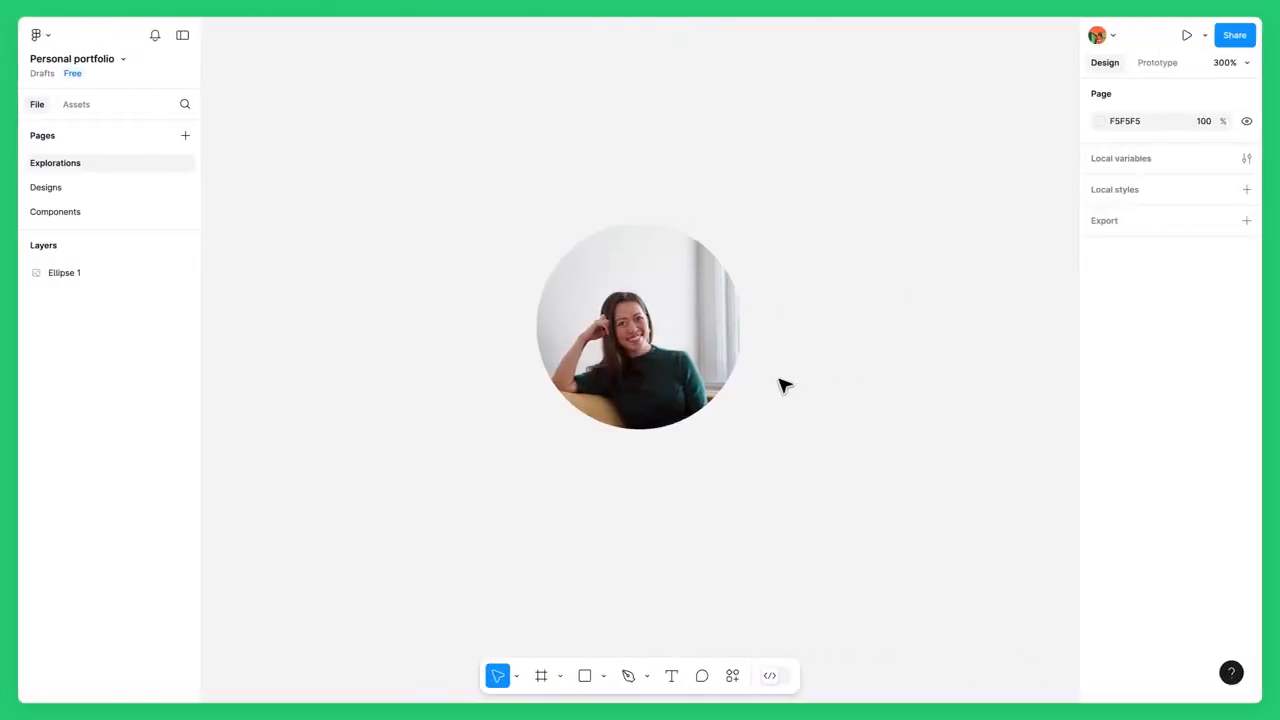
# - Crop the ellipse's image fill, enlarging the photo proportionally and repositioning it inside the circle
pyautogui.click(734, 346)
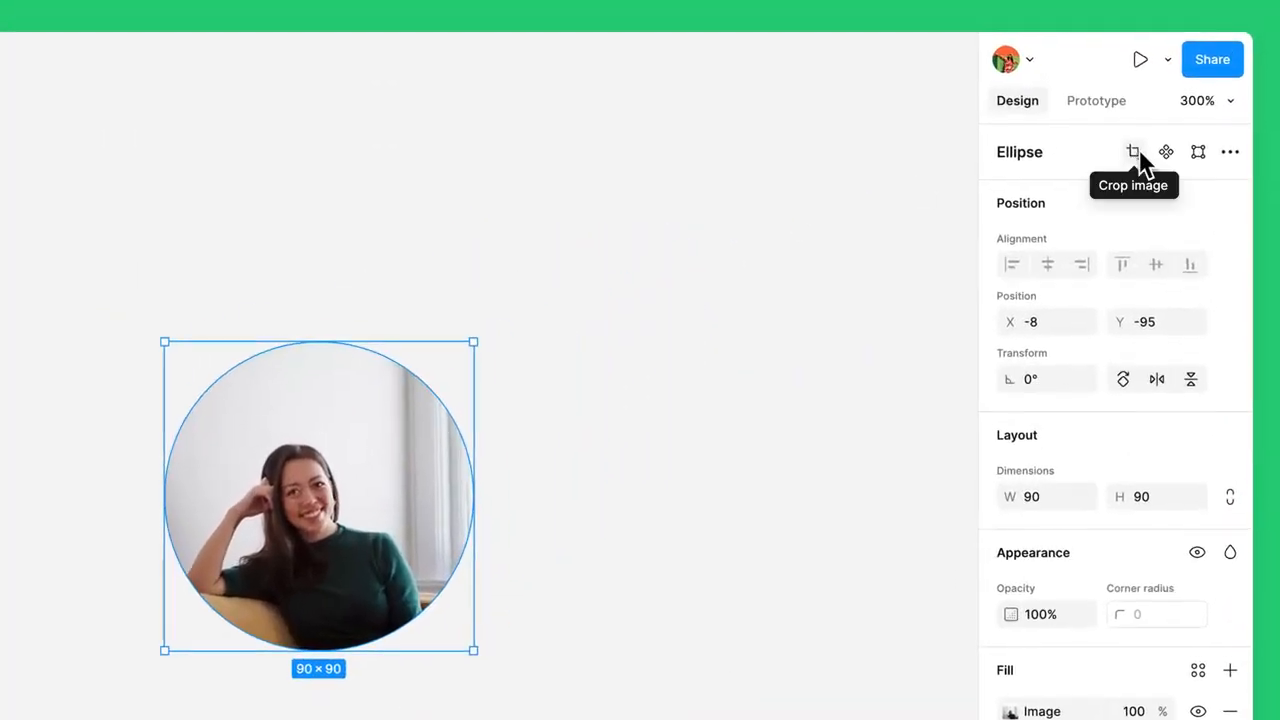
pyautogui.click(1135, 152)
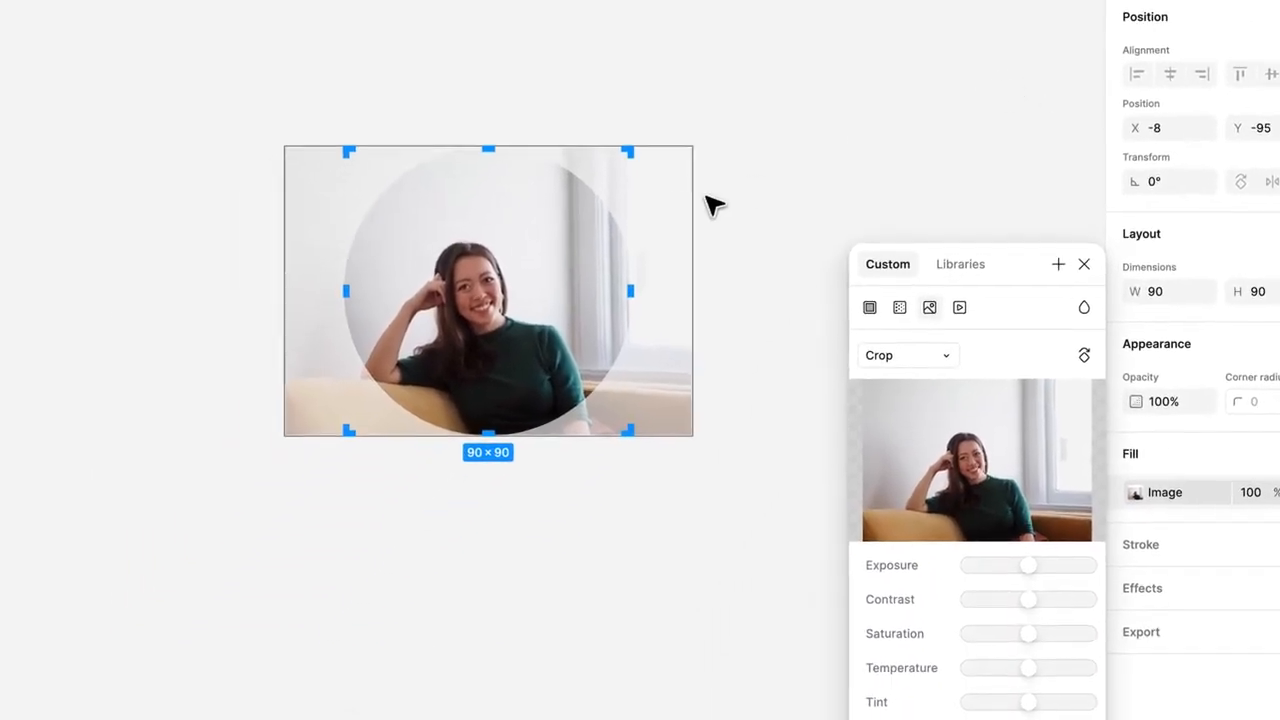
pyautogui.moveTo(663, 208); pyautogui.dragTo(686, 208)
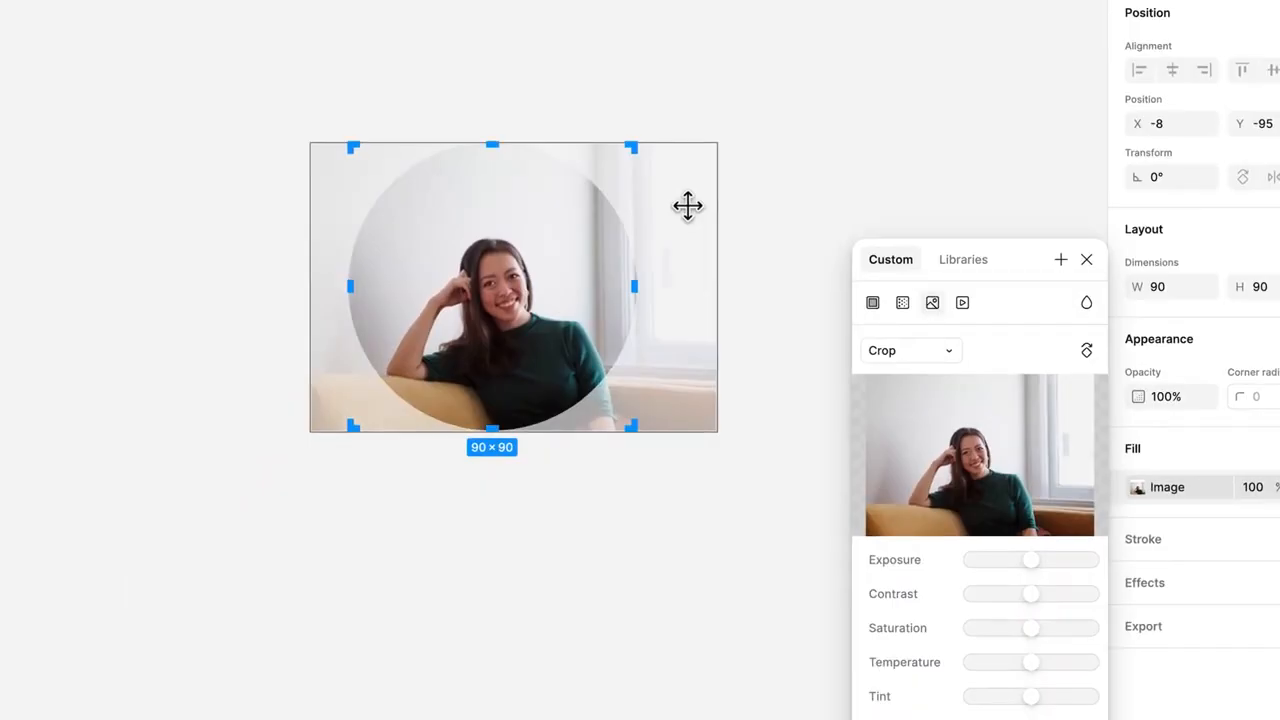
pyautogui.moveTo(630, 147); pyautogui.dragTo(677, 114)
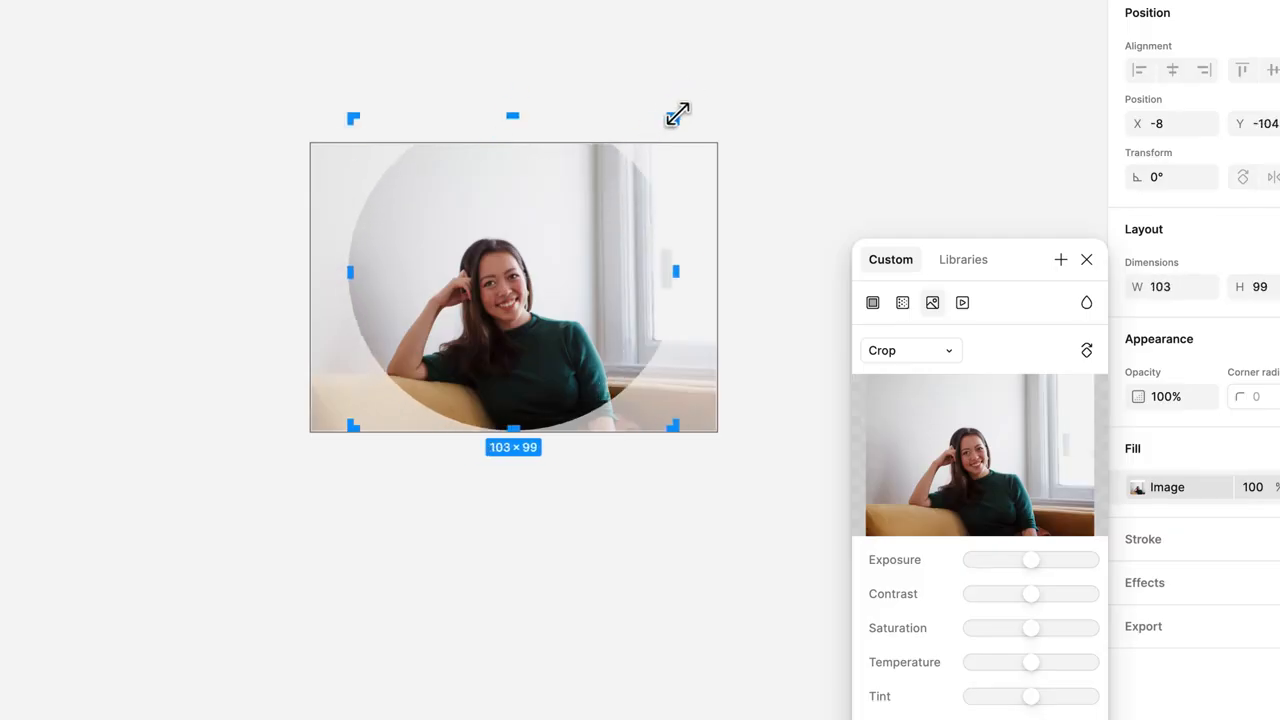
pyautogui.hotkey('ctrl', 'z')
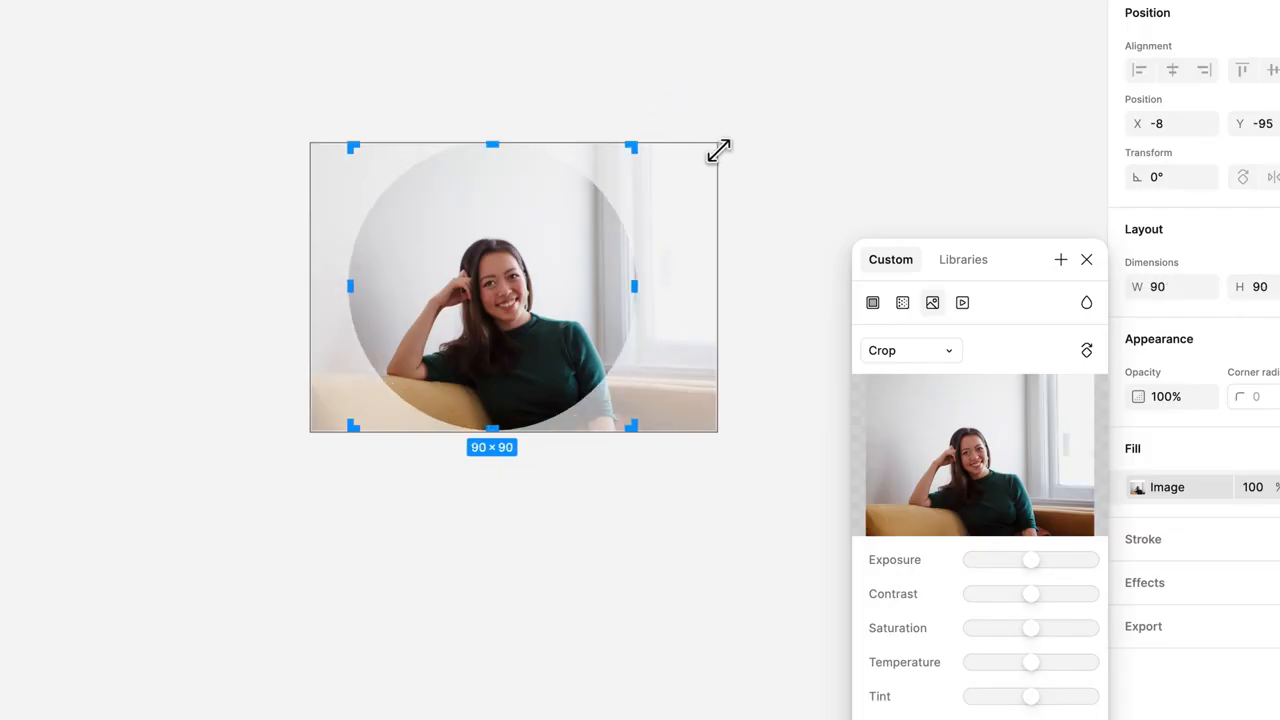
pyautogui.moveTo(718, 148); pyautogui.dragTo(749, 137)
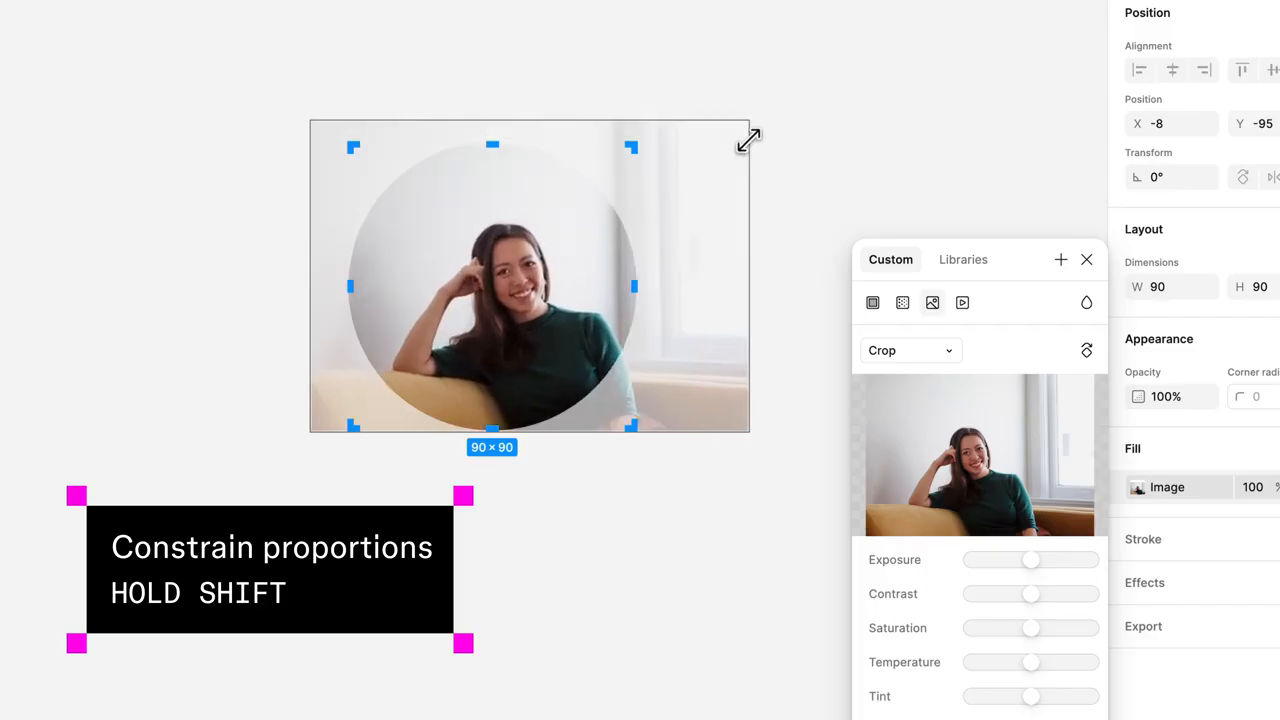
pyautogui.moveTo(724, 182); pyautogui.dragTo(716, 181)
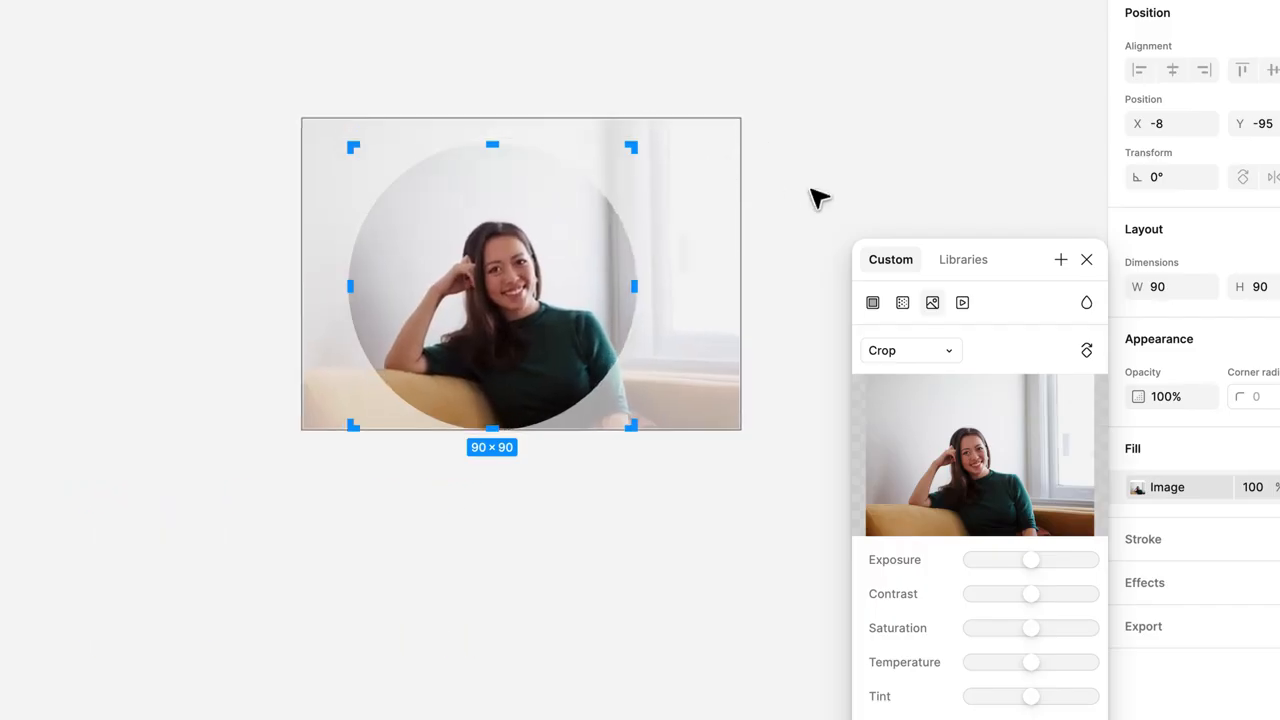
pyautogui.click(1086, 259)
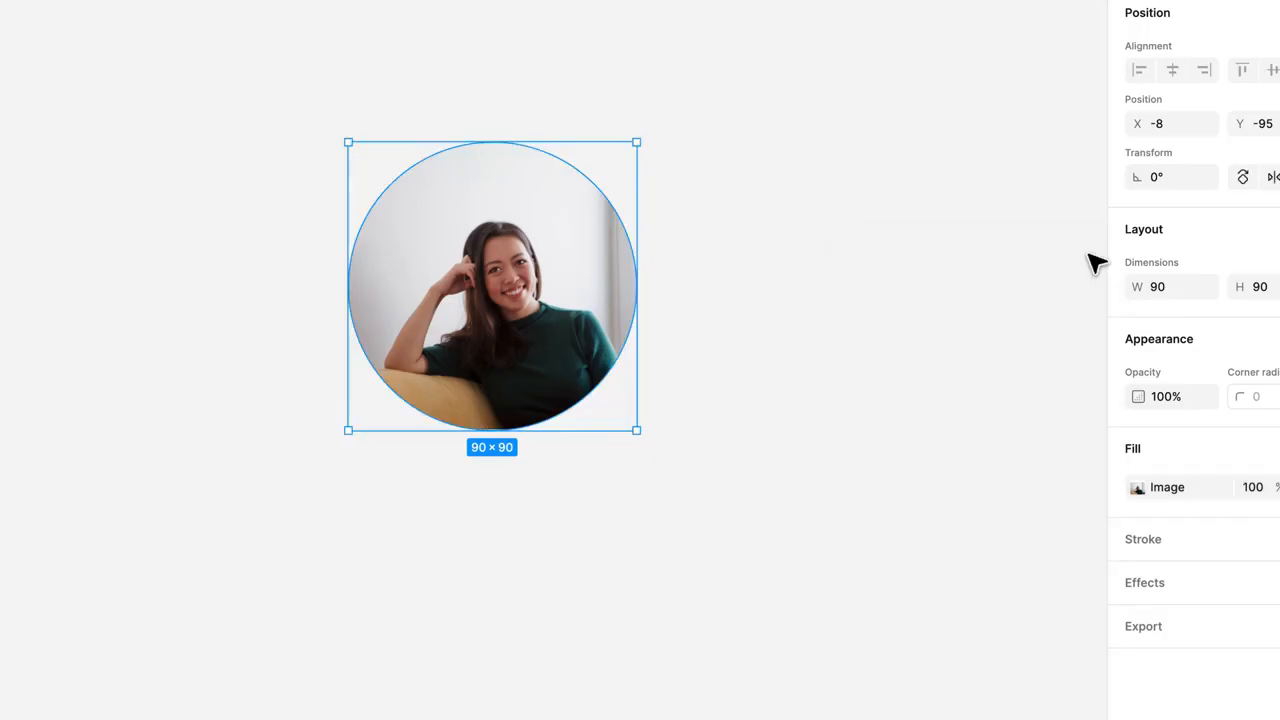